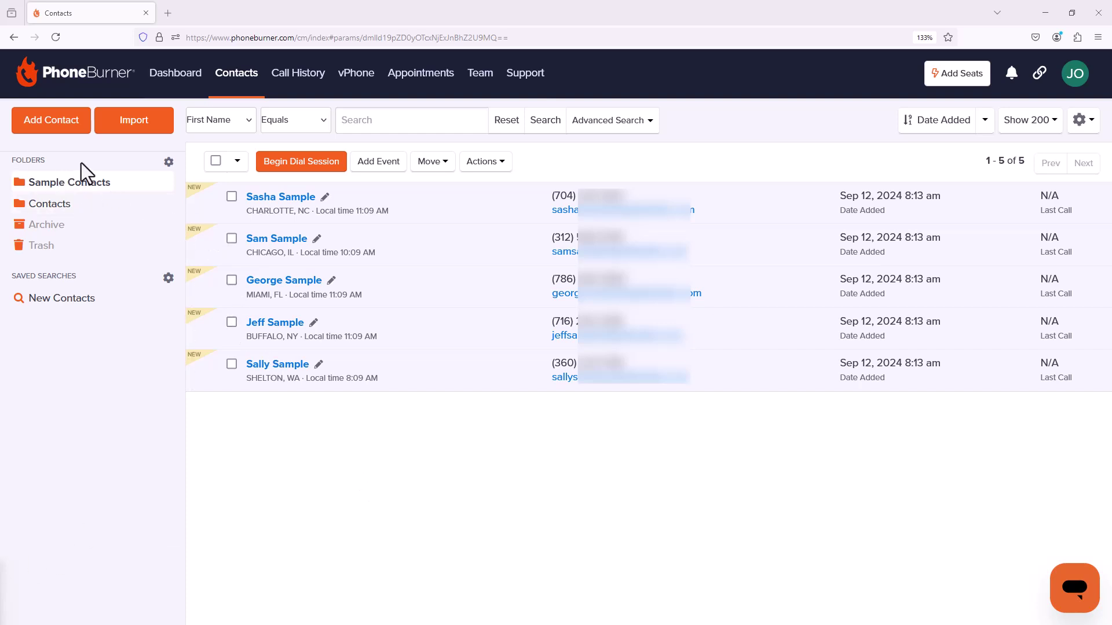
# Choose New Folder from the folder gear menu to open the Add new folder dialog
pyautogui.click(168, 163)
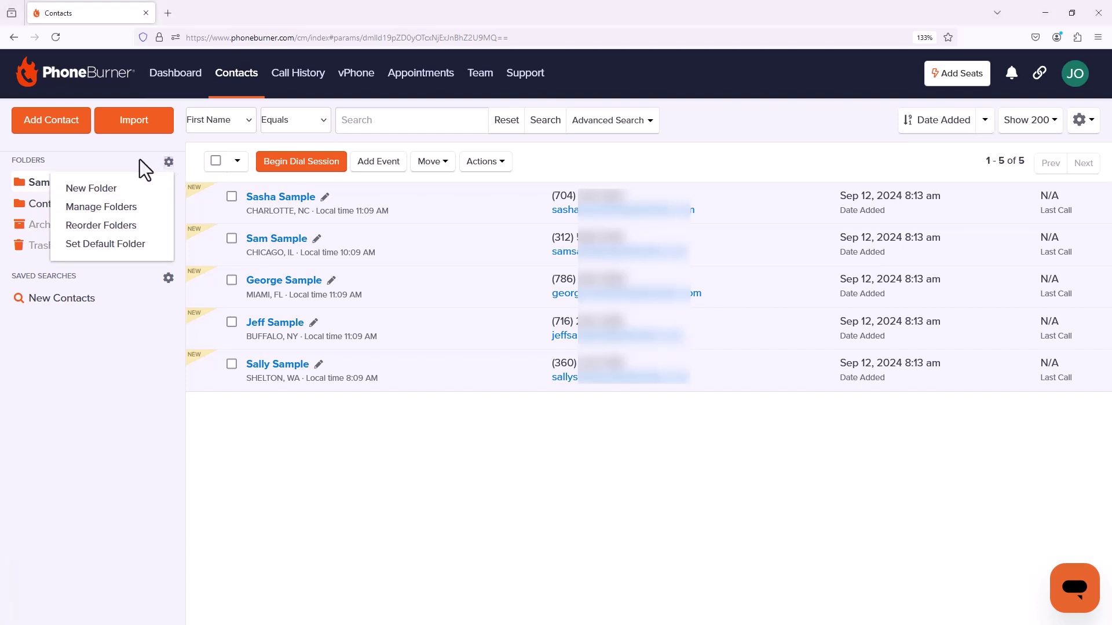
pyautogui.click(127, 191)
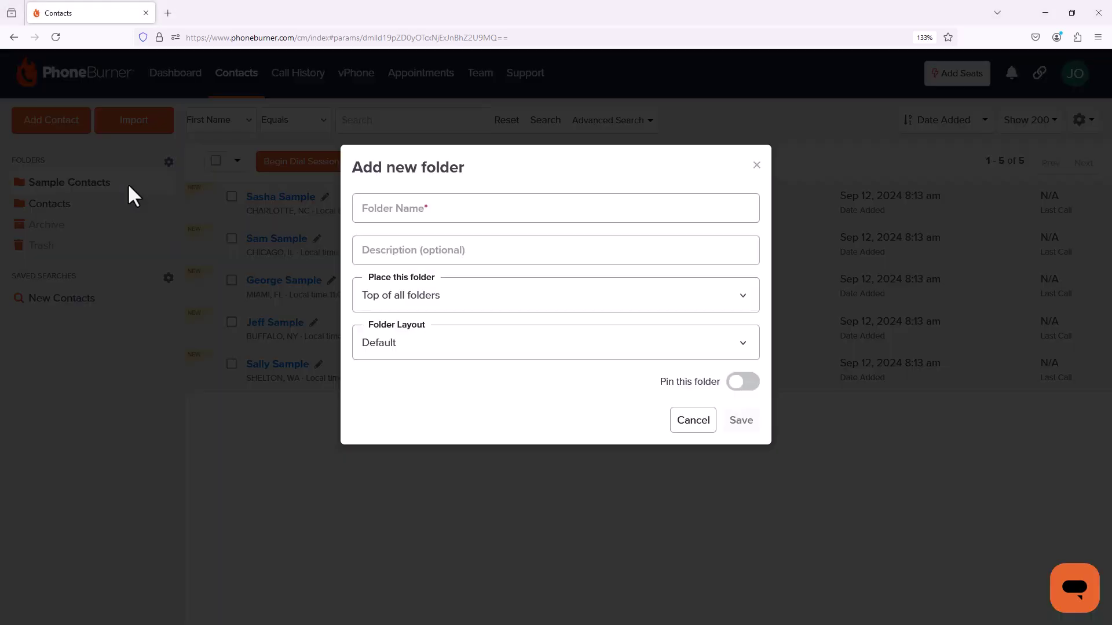
# Save a Campaign Calls folder at the top of all folders, described as contacts still being pursued
pyautogui.click(492, 214)
pyautogui.write('Campaign Calls')
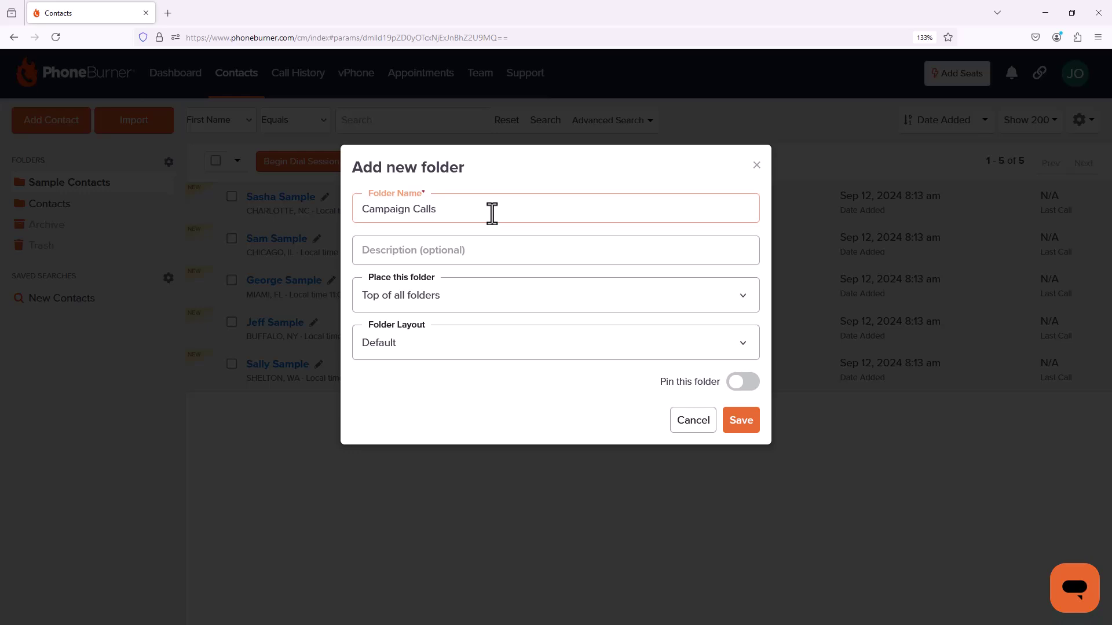
pyautogui.click(455, 255)
pyautogui.write('This is w')
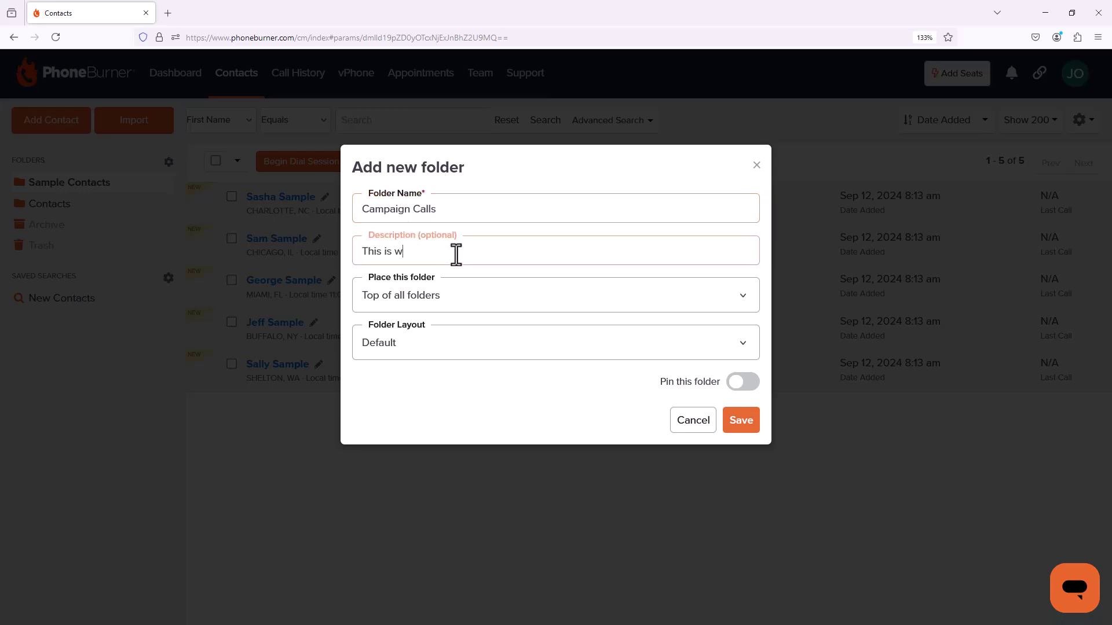
pyautogui.write('here all of my contacts go that I am still trying to connect with')
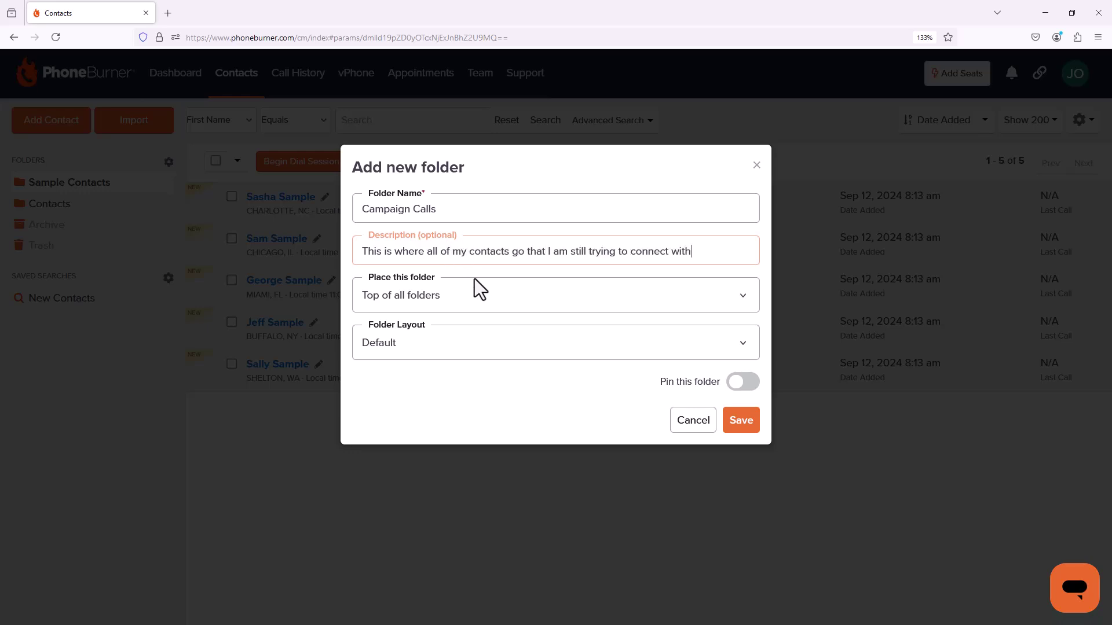
pyautogui.click(486, 298)
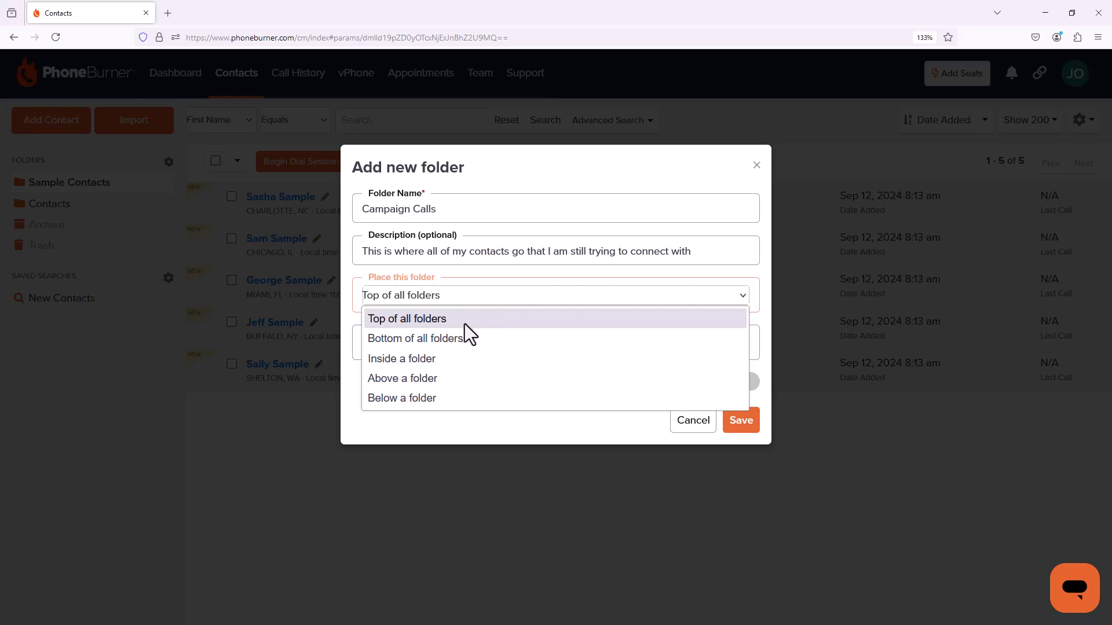
pyautogui.click(468, 321)
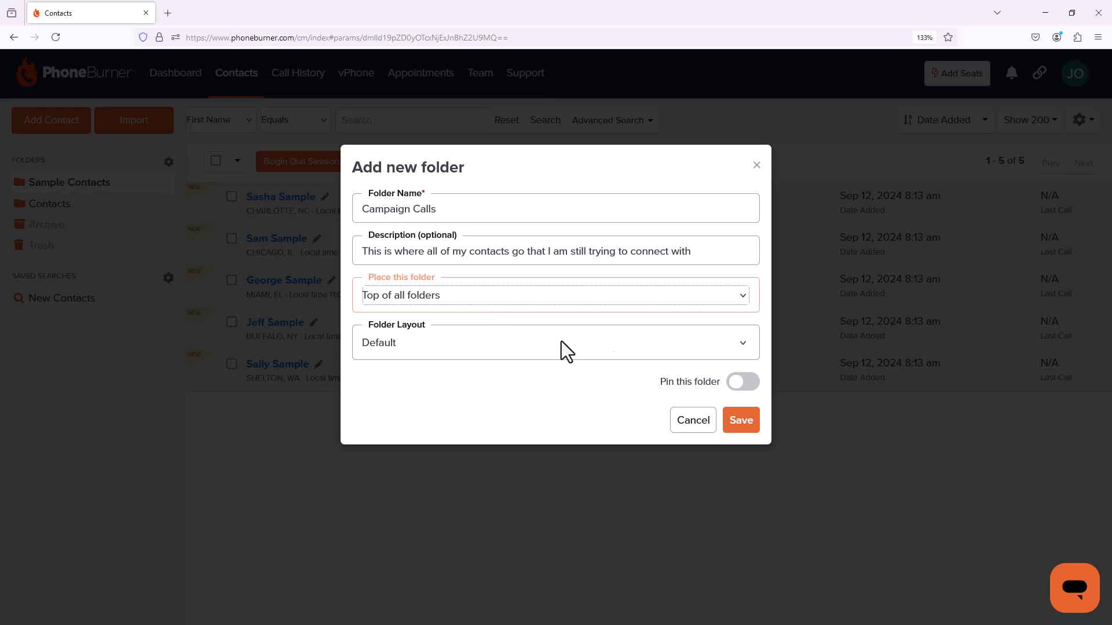
pyautogui.click(738, 422)
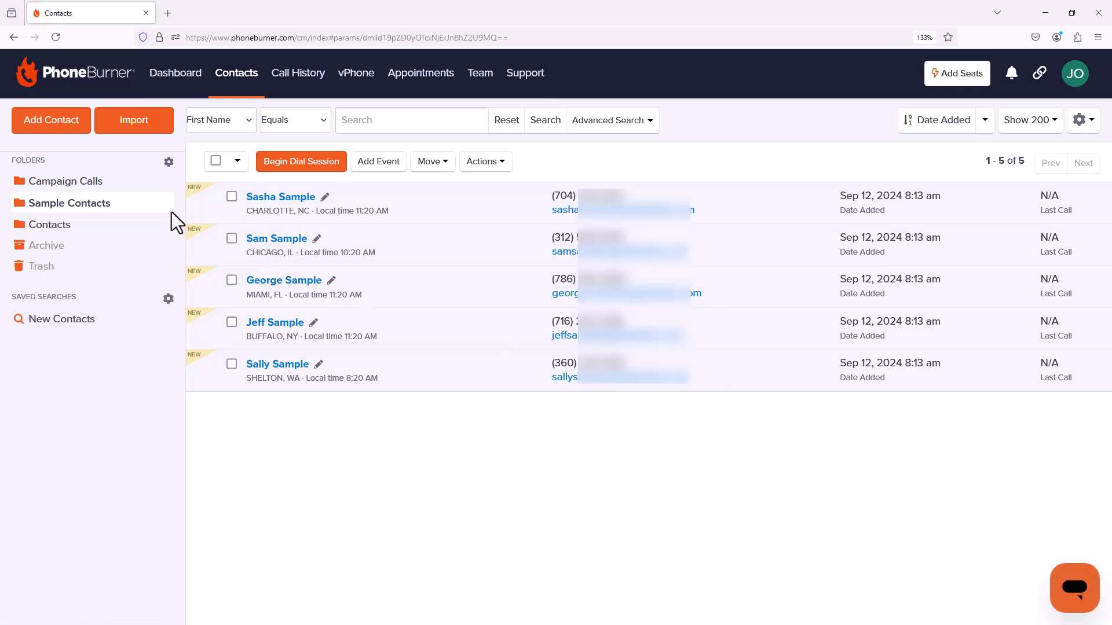
# Start a new folder named Set Appointment, described as 'all the contacts we have scheduled a meeting with'
pyautogui.moveTo(132, 191)
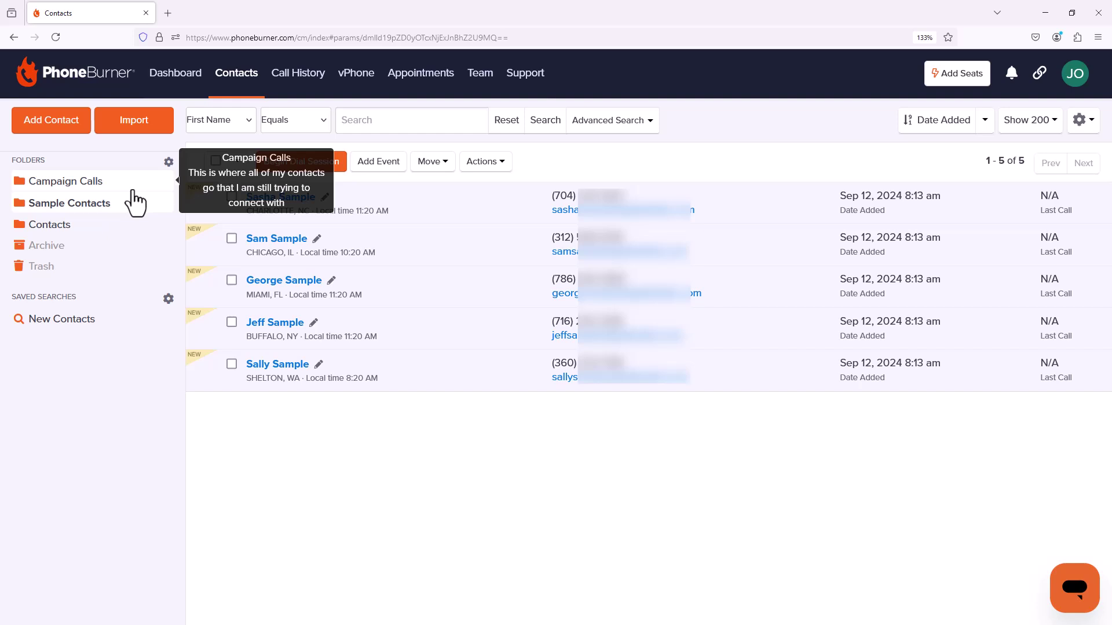
pyautogui.click(168, 162)
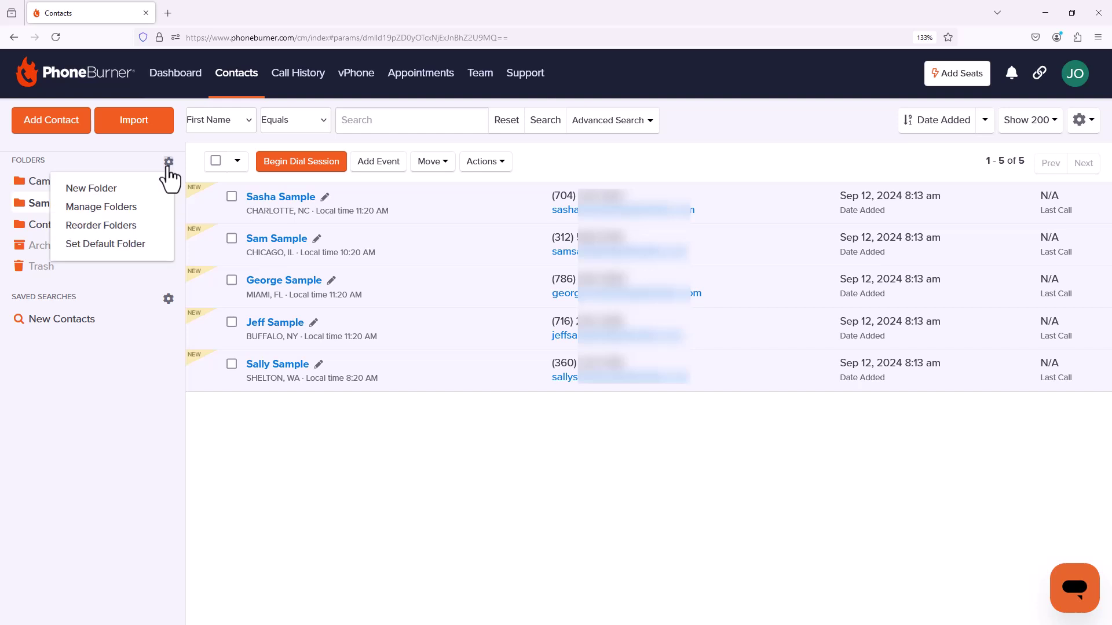
pyautogui.click(119, 190)
pyautogui.click(422, 212)
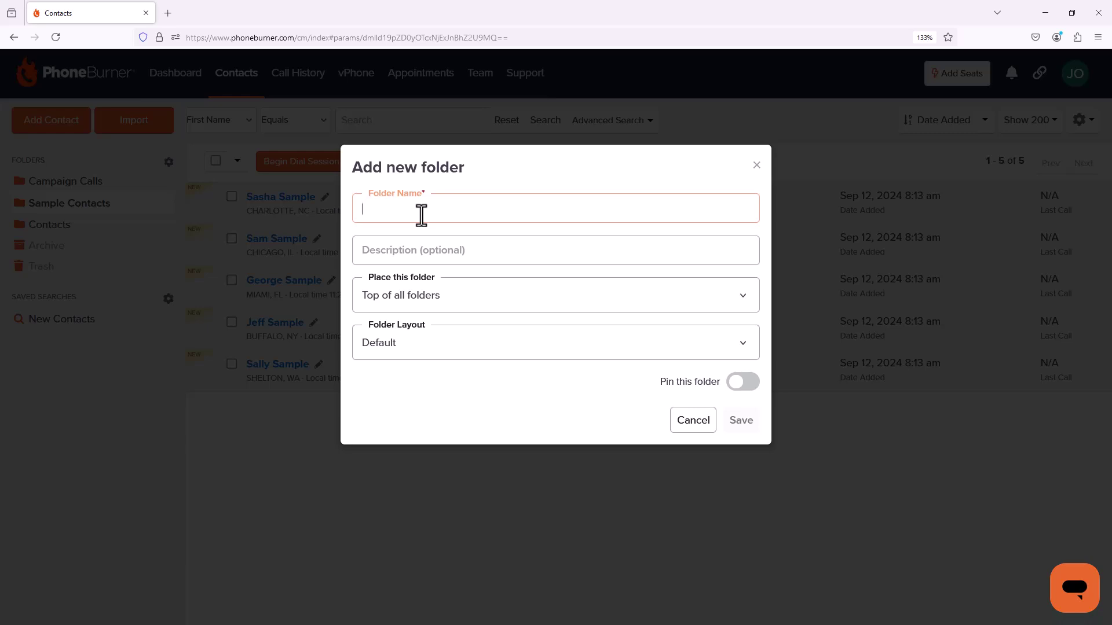
pyautogui.write('Set Appointment')
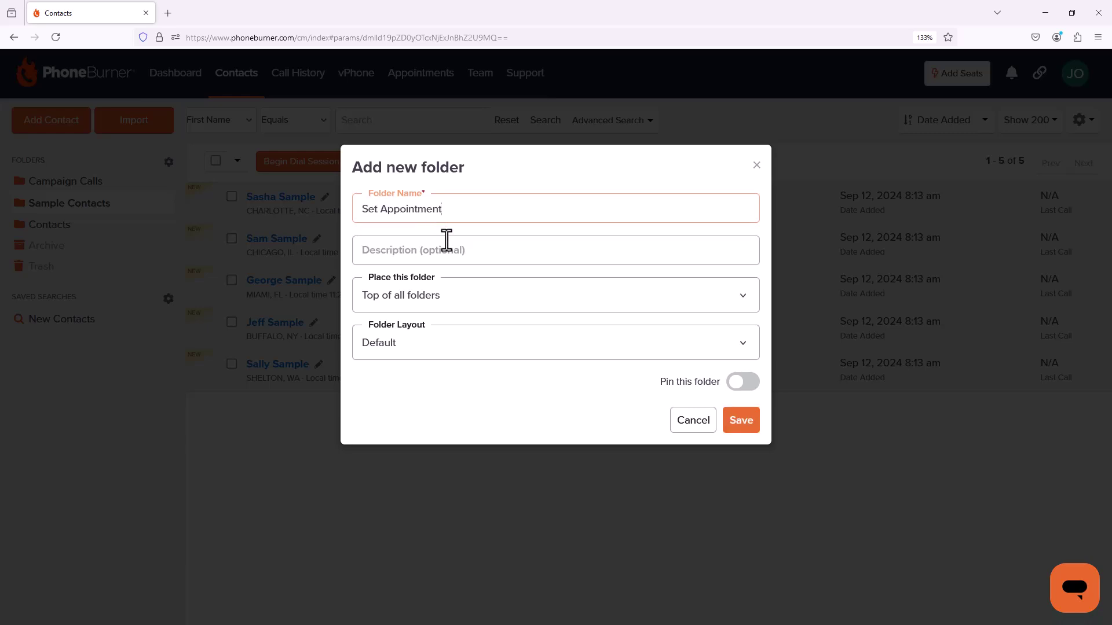
pyautogui.click(454, 248)
pyautogui.write('all the contacts we have scheduled a meeting with')
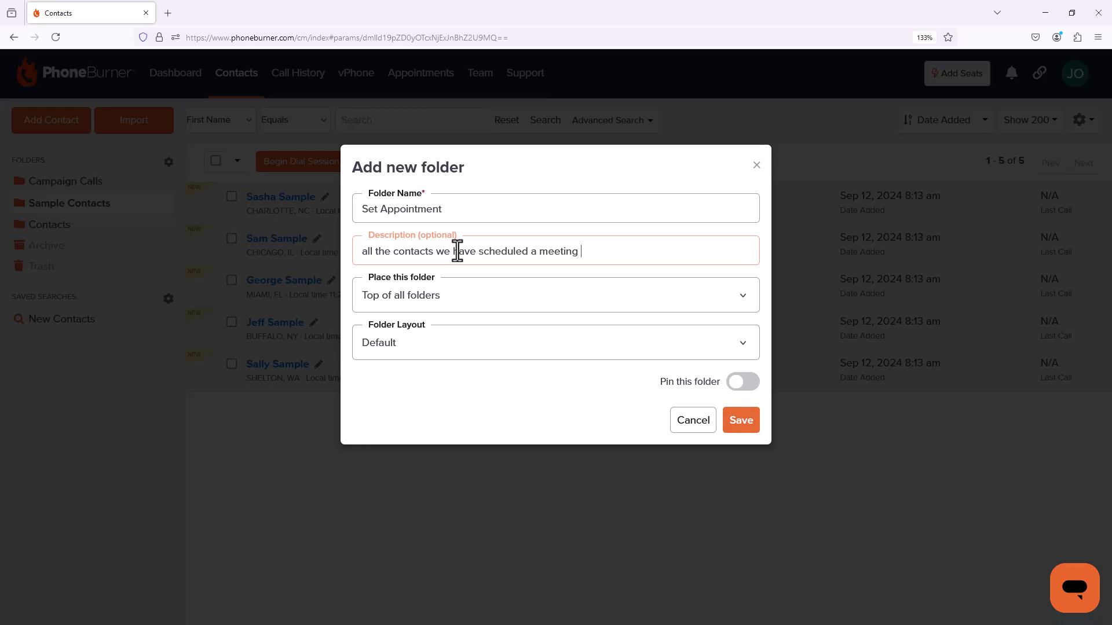
# Place the Set Appointment folder inside Campaign Calls and save it
pyautogui.click(502, 289)
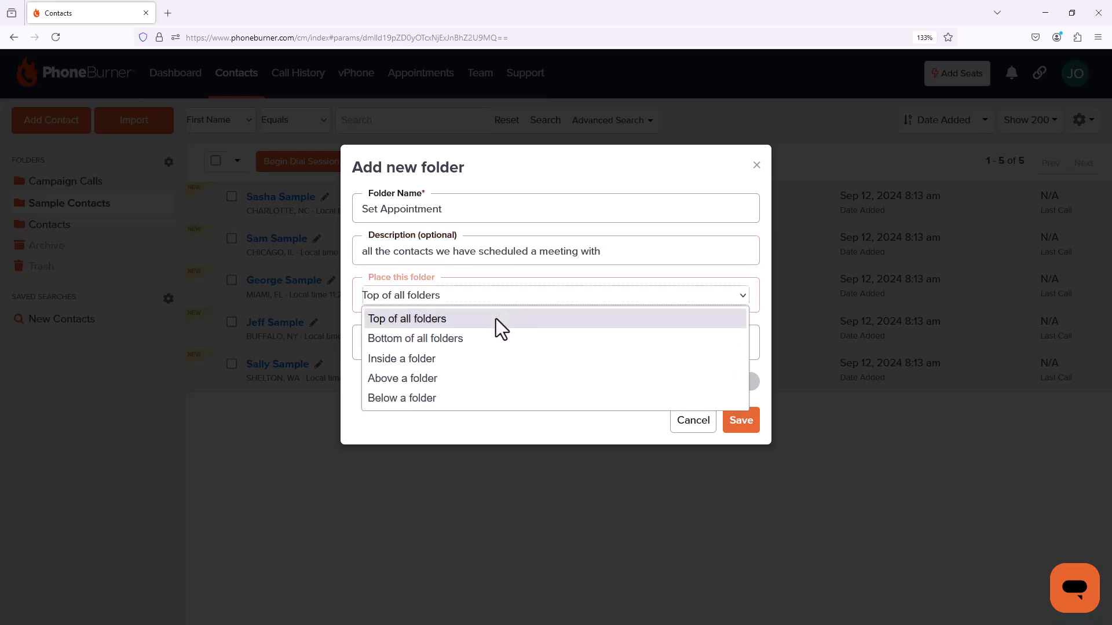
pyautogui.click(466, 359)
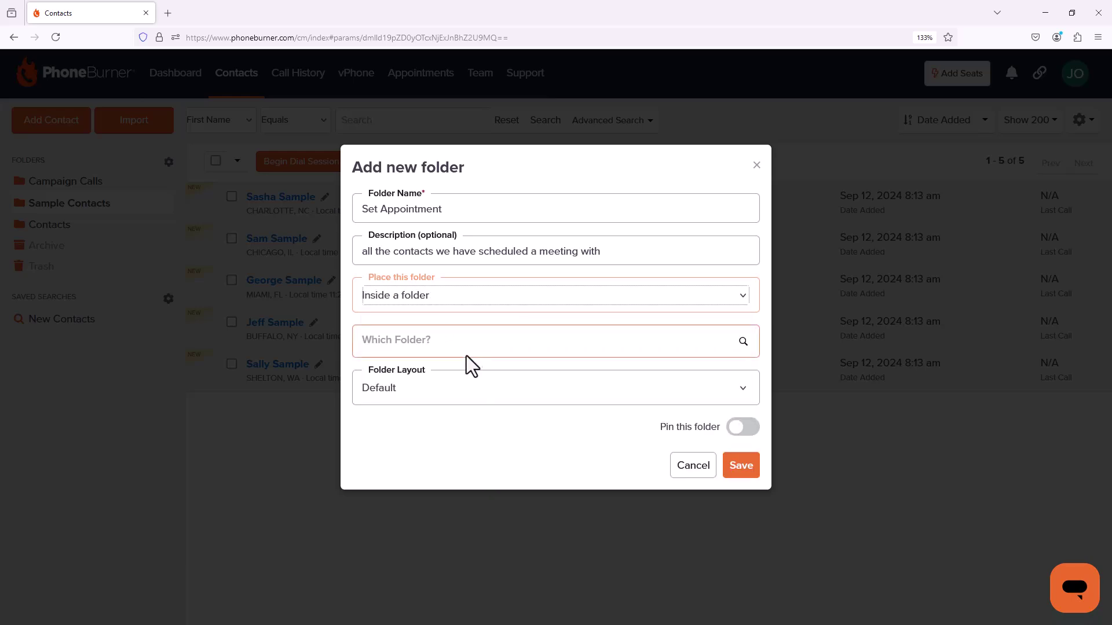
pyautogui.click(471, 345)
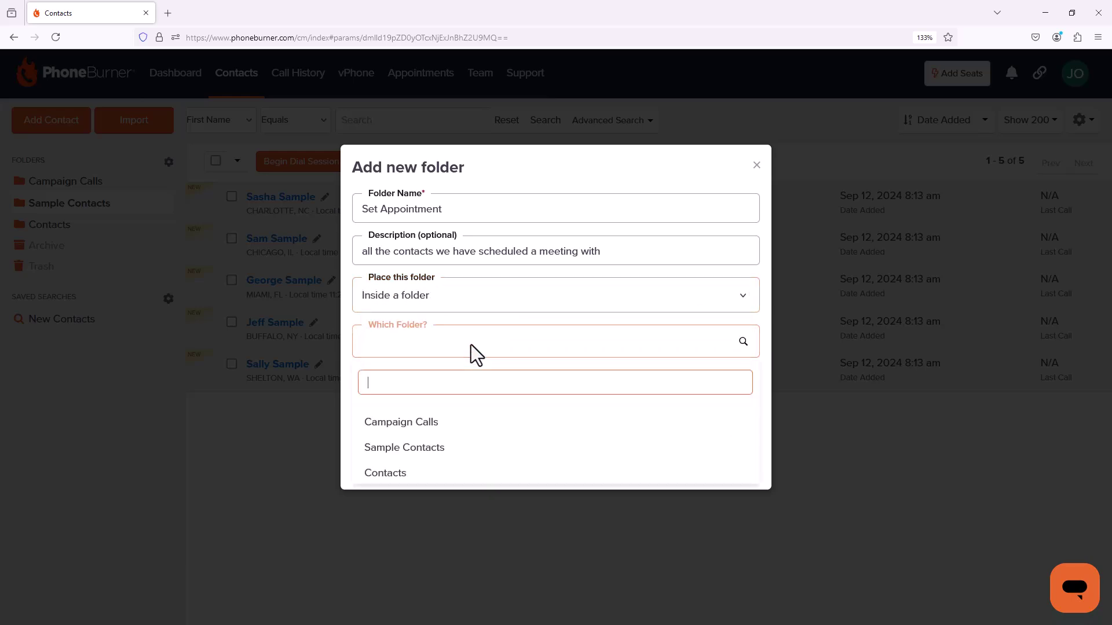
pyautogui.click(425, 420)
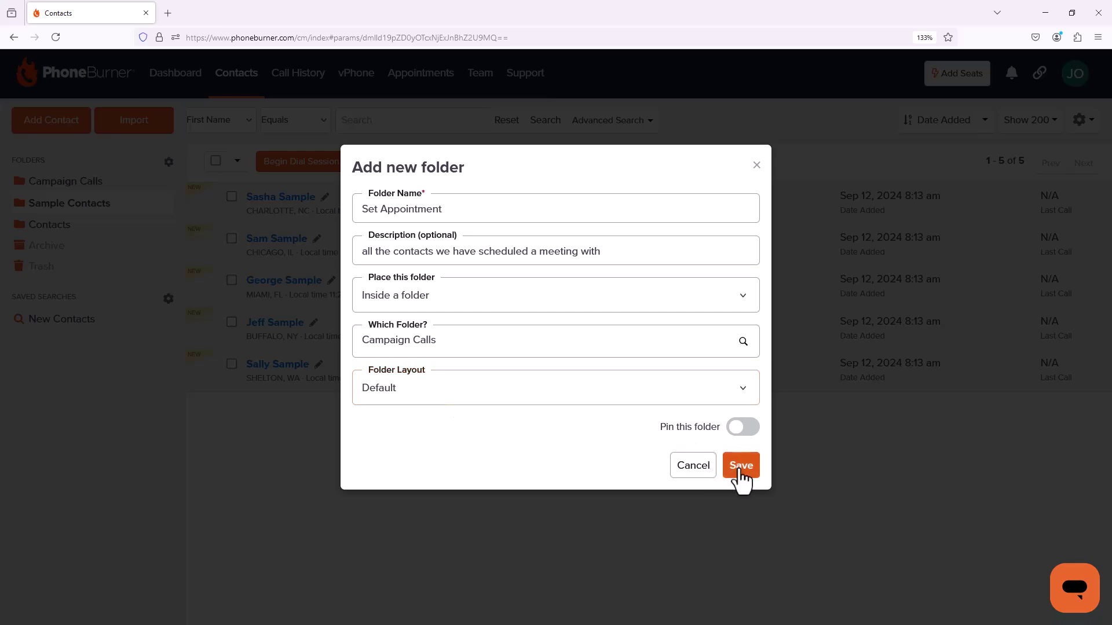
pyautogui.click(739, 469)
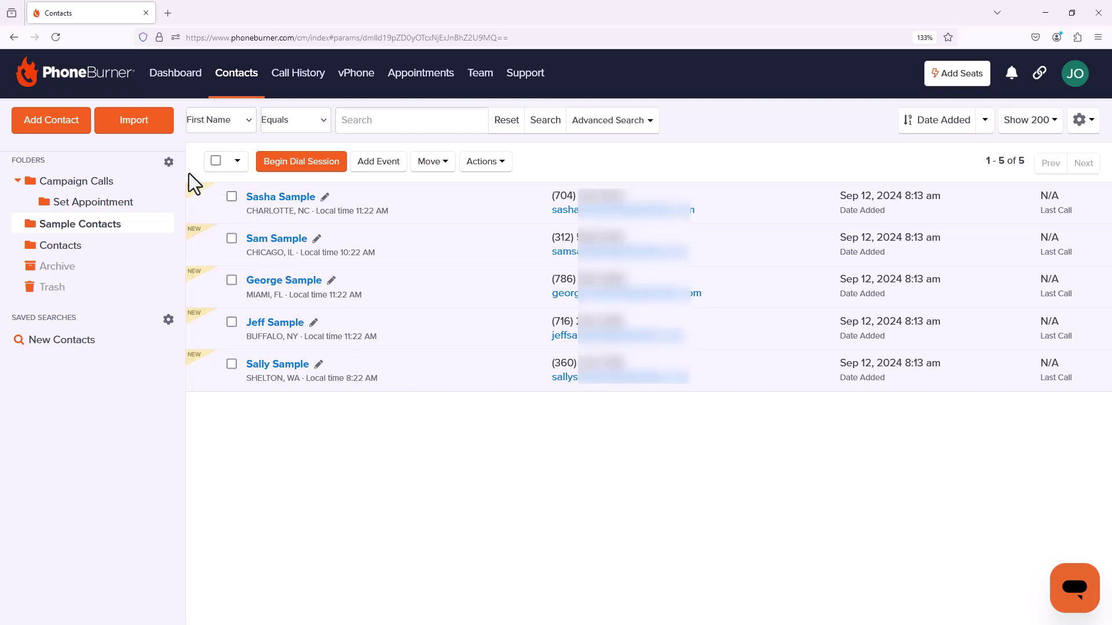
# Start a new folder named Follow Ups, described as people to re-contact later to book an appointment
pyautogui.click(168, 162)
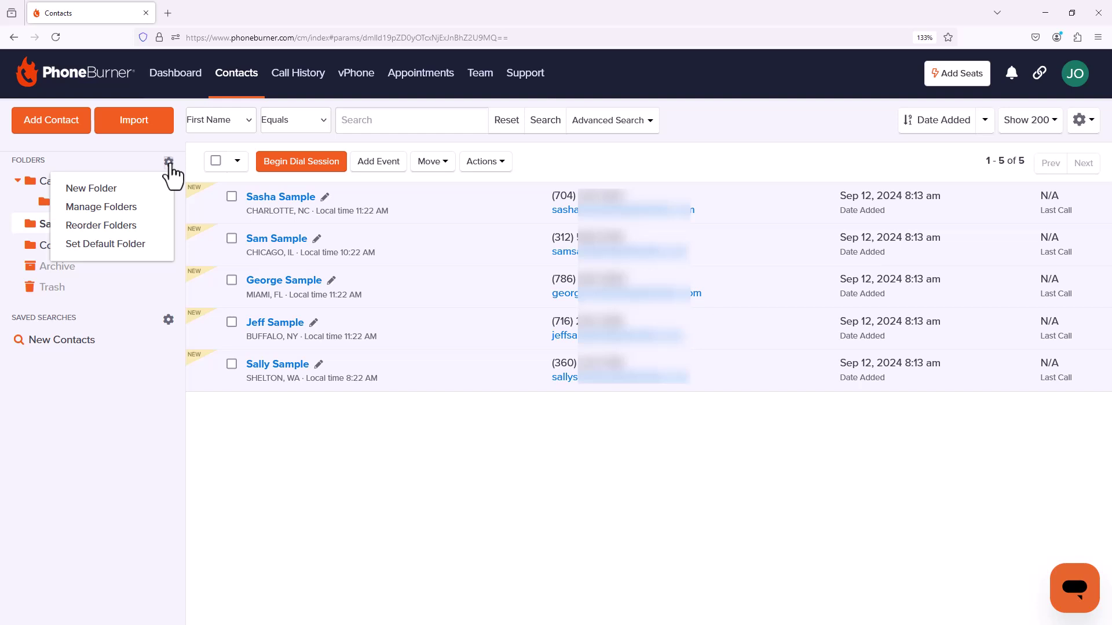
pyautogui.click(128, 196)
pyautogui.click(465, 215)
pyautogui.write('F')
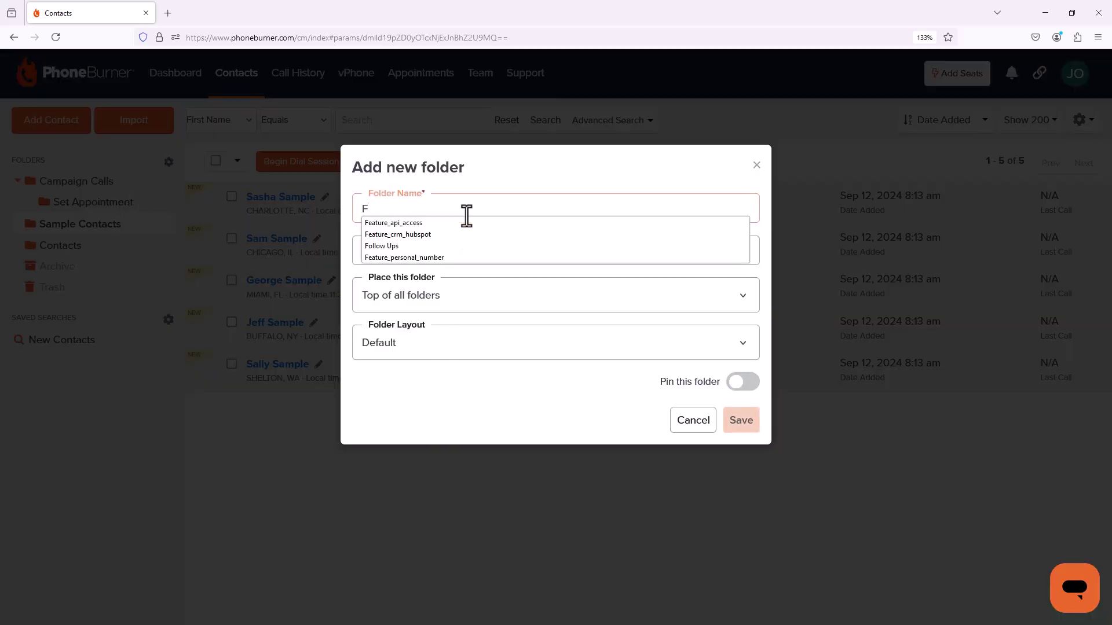
pyautogui.write('oll')
pyautogui.click(466, 221)
pyautogui.click(486, 255)
pyautogui.write('People I want to reach out to again later to try and book an Appointment')
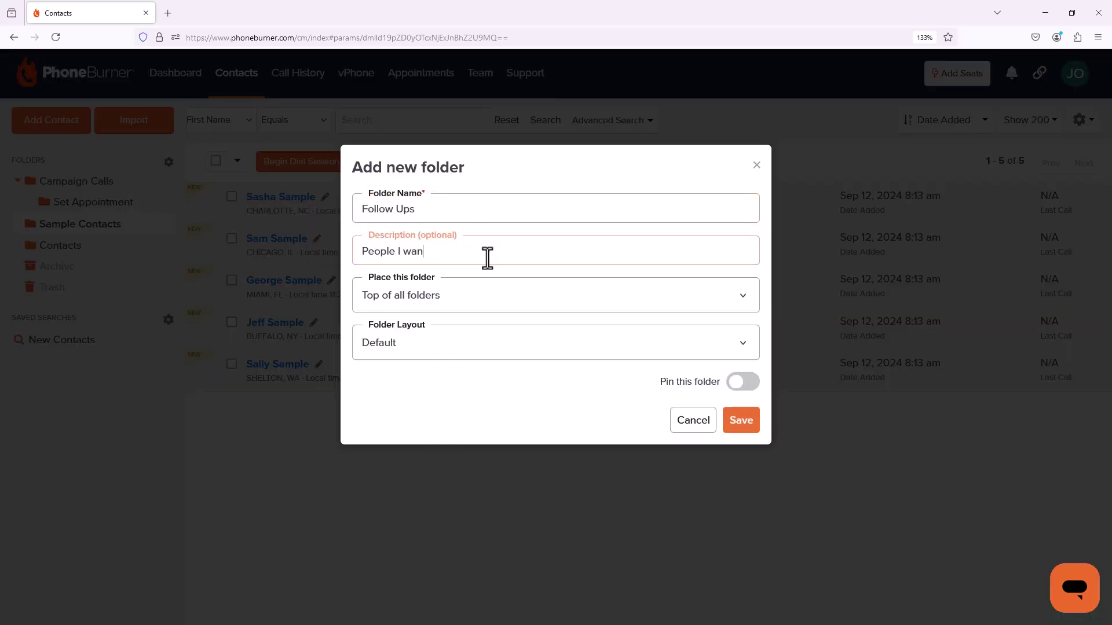
# Nest the Follow Ups folder inside Campaign Calls and save it
pyautogui.click(447, 293)
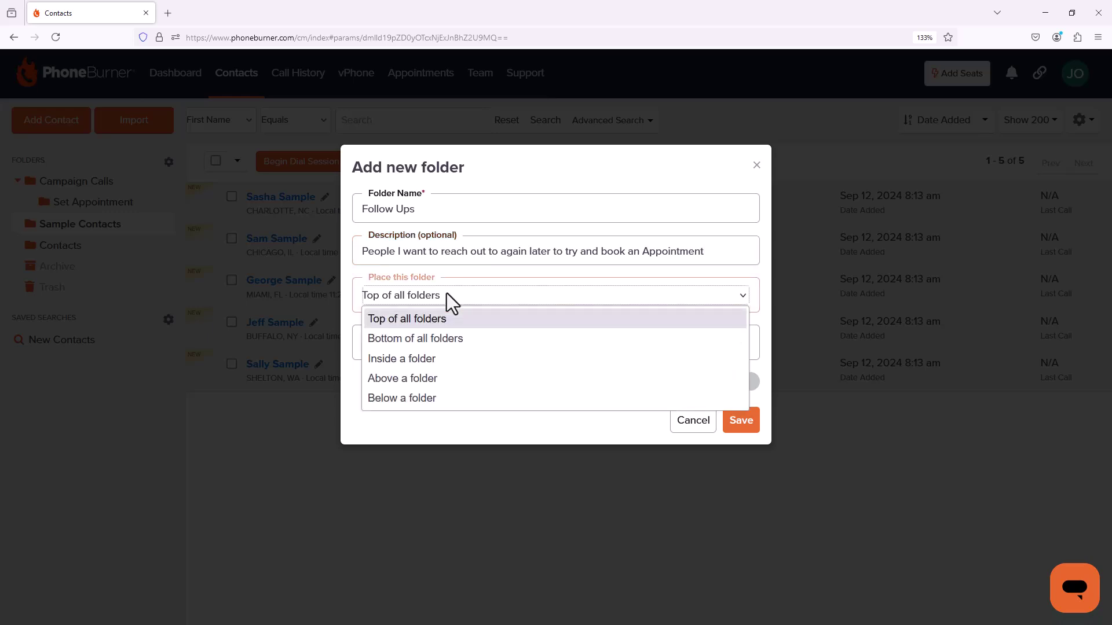
pyautogui.click(438, 367)
pyautogui.click(445, 348)
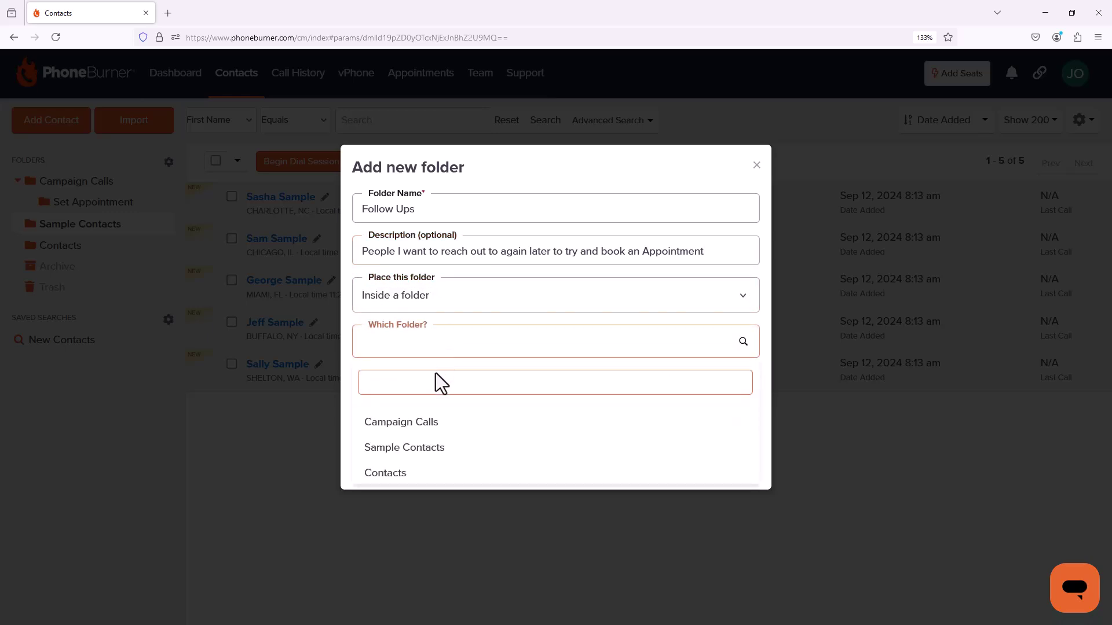
pyautogui.click(422, 432)
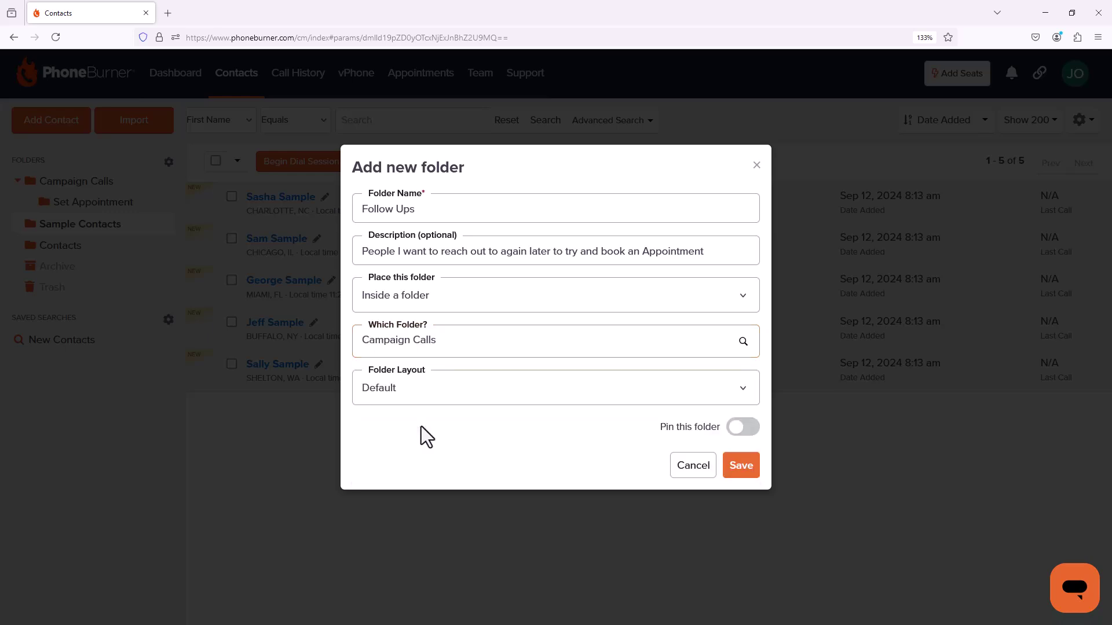
pyautogui.click(738, 470)
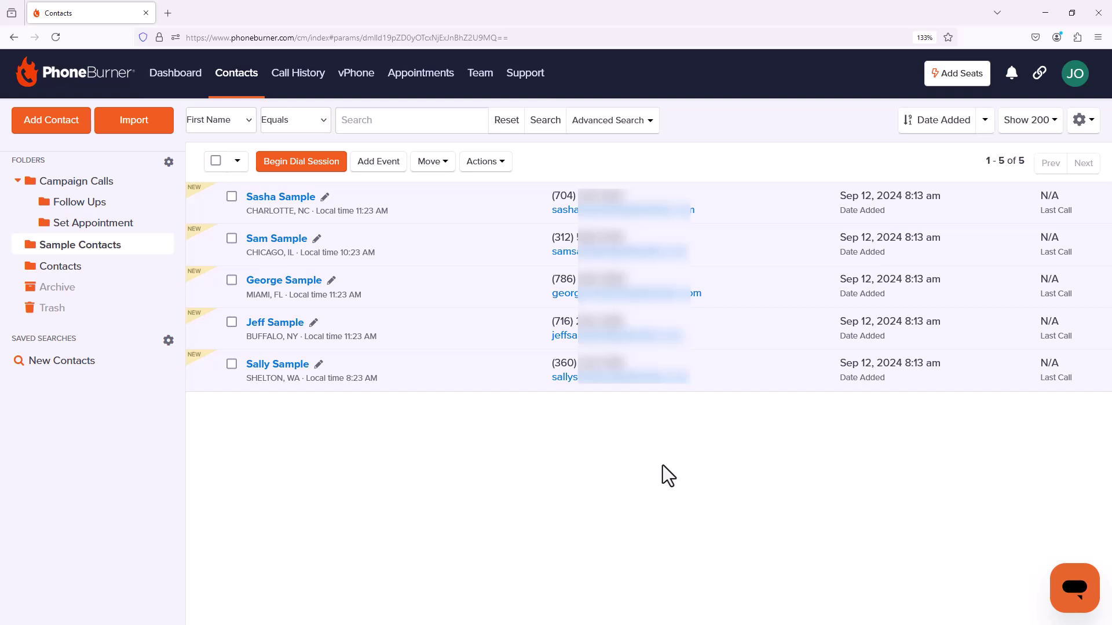
# Start a new folder named Not Interested, described as 'People who are not interested today'
pyautogui.click(168, 162)
pyautogui.click(89, 186)
pyautogui.click(377, 216)
pyautogui.write('Not Interested')
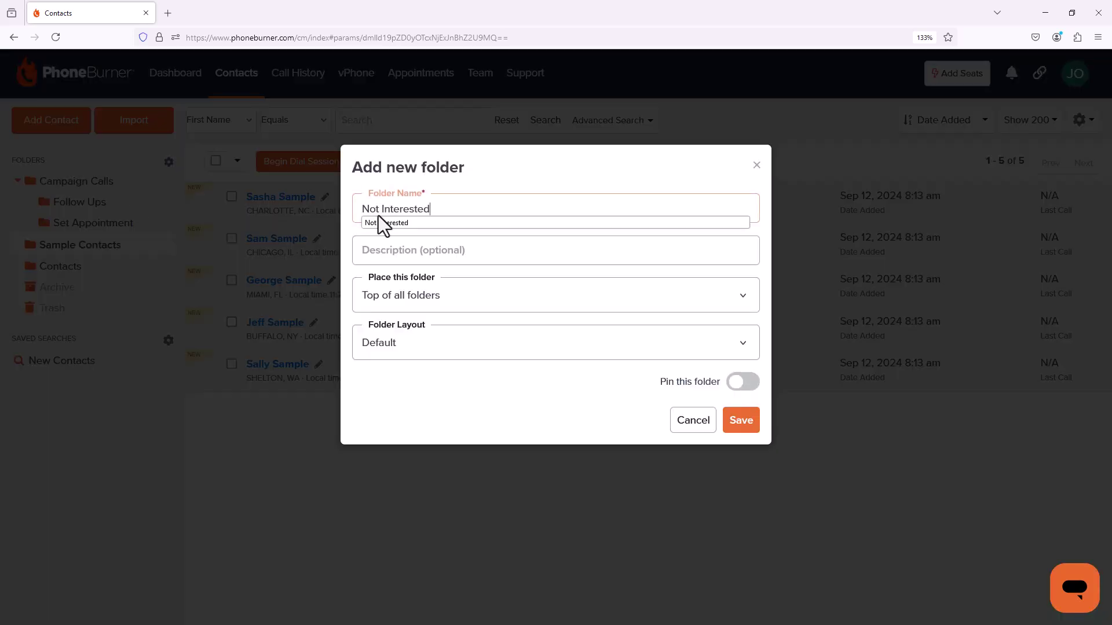
pyautogui.click(410, 247)
pyautogui.write('People who are not interested today')
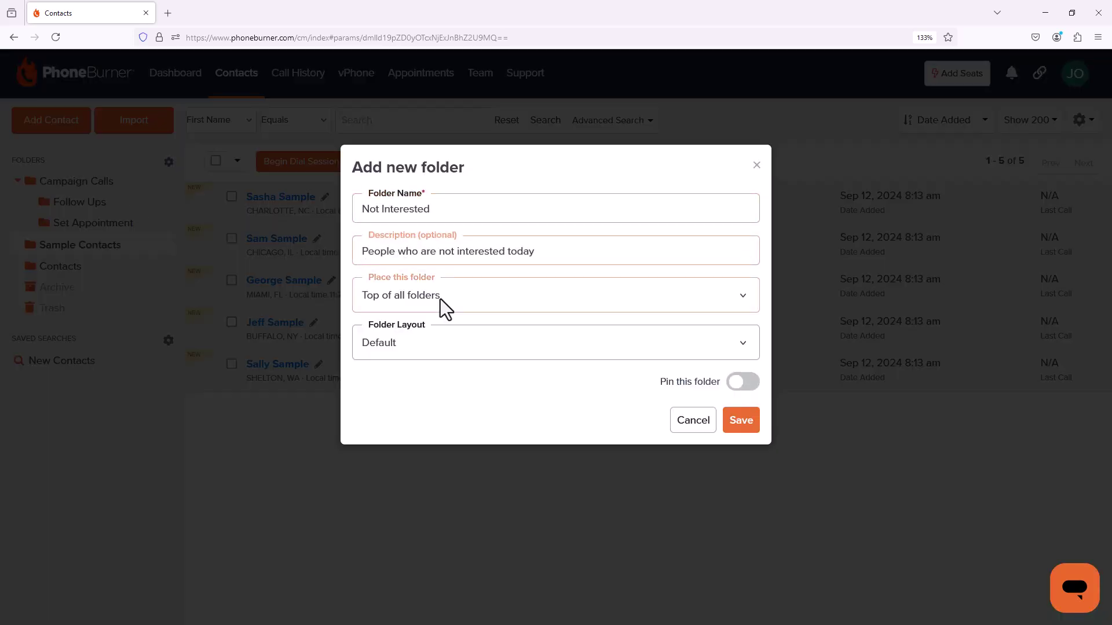
# Nest the Not Interested folder inside Campaign Calls and save it
pyautogui.click(440, 296)
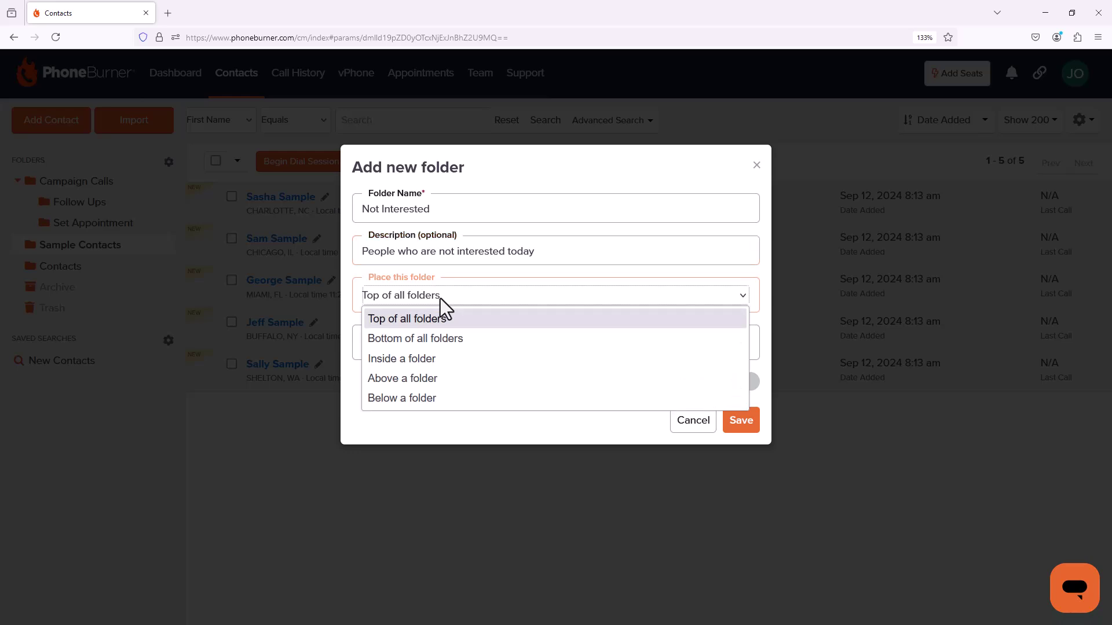
pyautogui.click(426, 358)
pyautogui.click(432, 354)
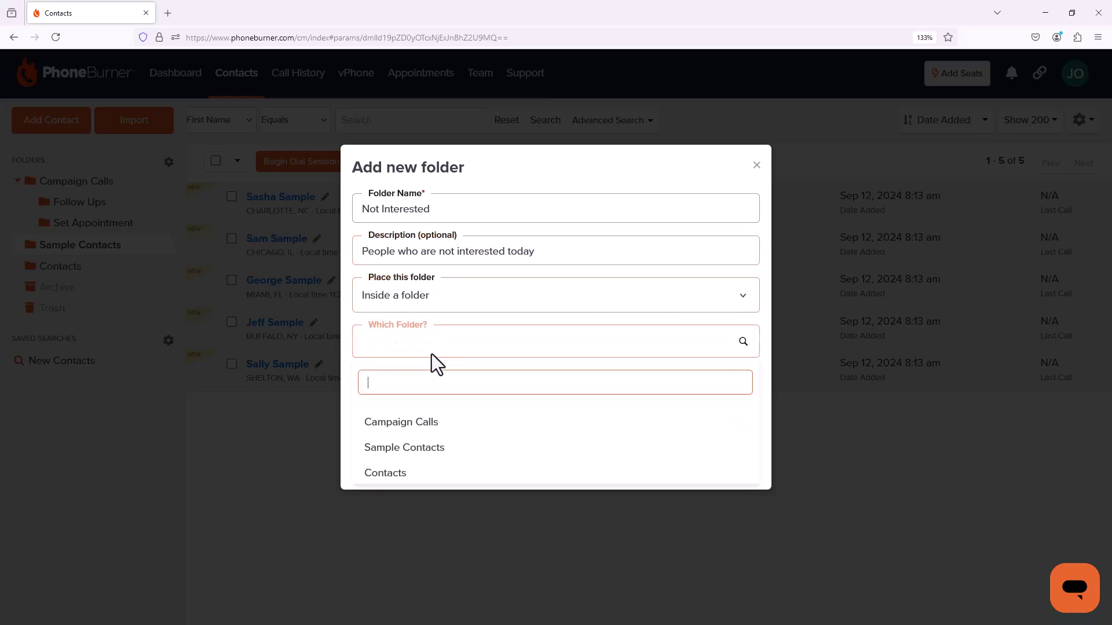
pyautogui.click(423, 416)
pyautogui.click(738, 470)
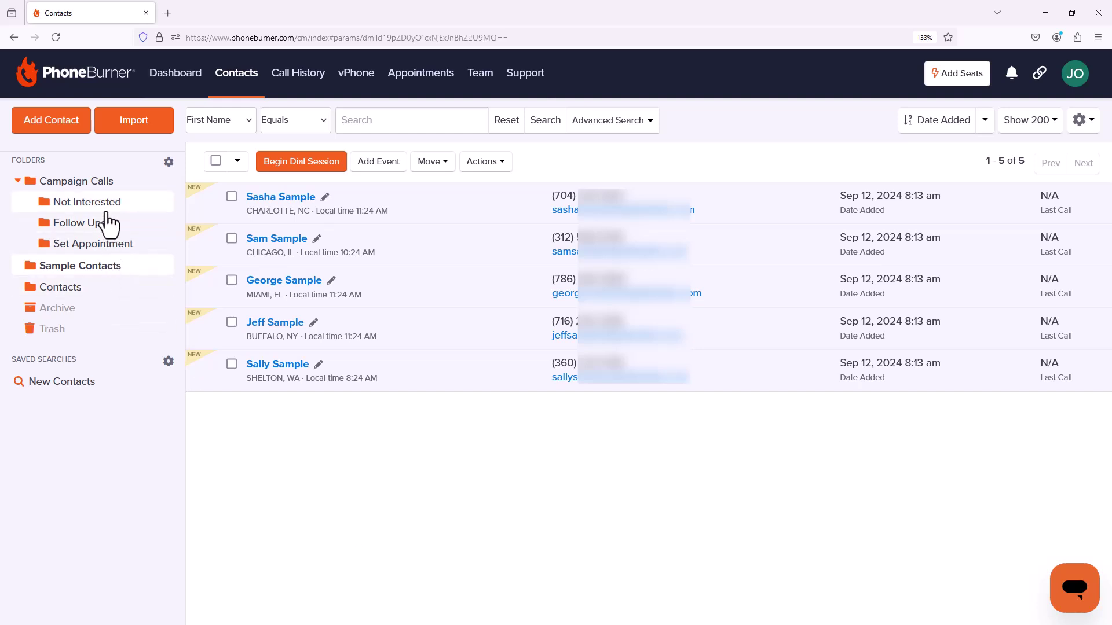
# Drag Set Appointment to first and Follow Ups to second under Campaign Calls
pyautogui.moveTo(99, 250)
pyautogui.click(169, 162)
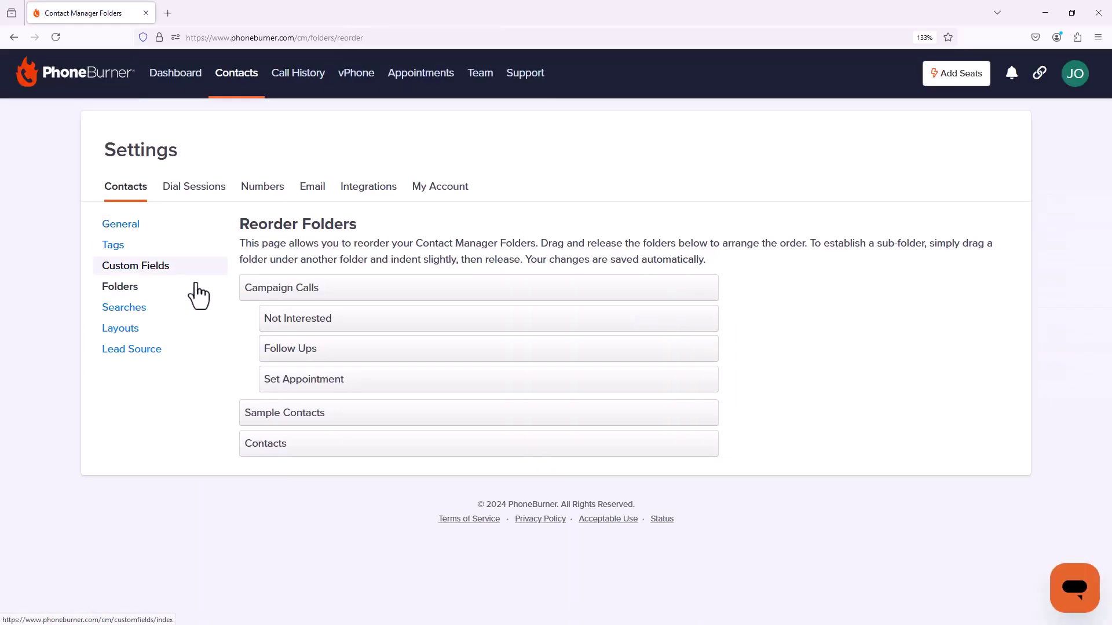
pyautogui.moveTo(275, 382); pyautogui.dragTo(277, 319)
pyautogui.moveTo(278, 383); pyautogui.dragTo(293, 315)
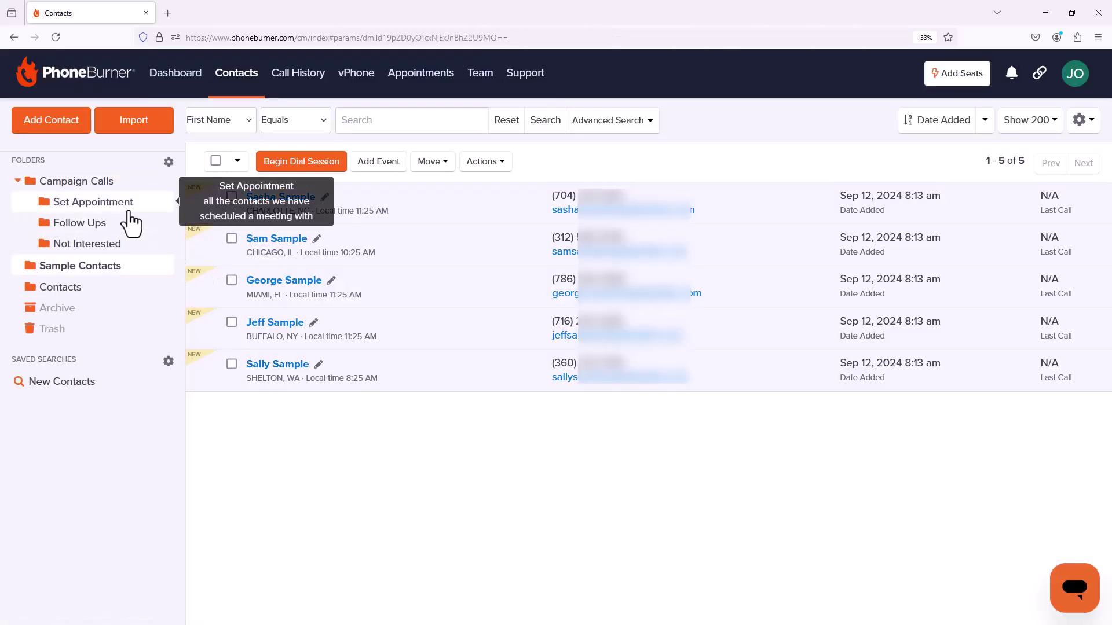
# Go to Manage Folders from the folder gear menu and end the introductory tour
pyautogui.moveTo(132, 232)
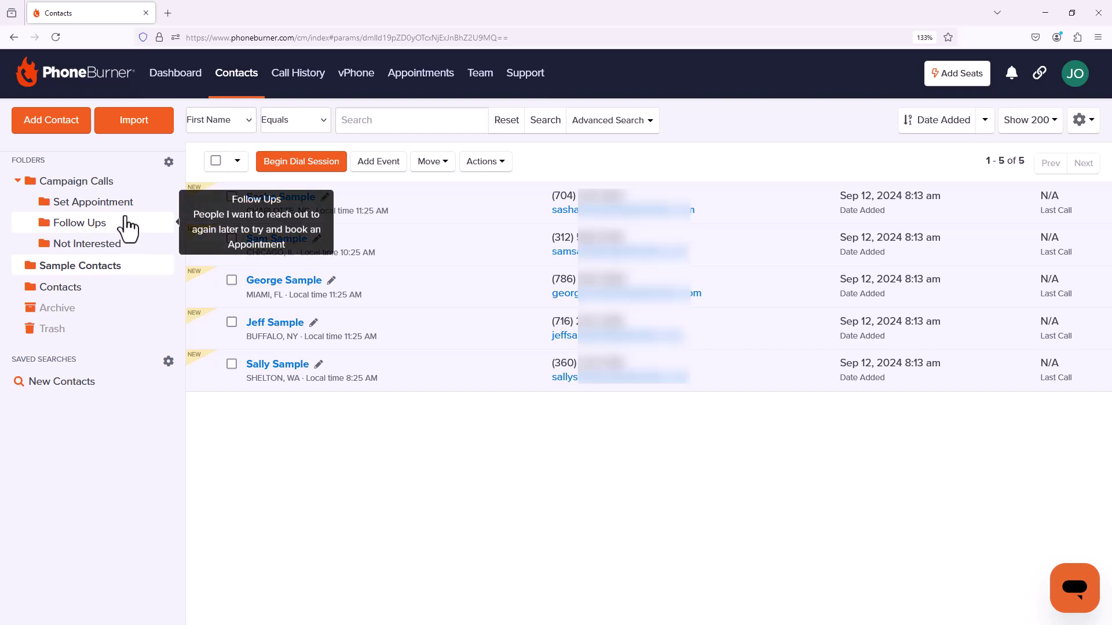
pyautogui.click(169, 162)
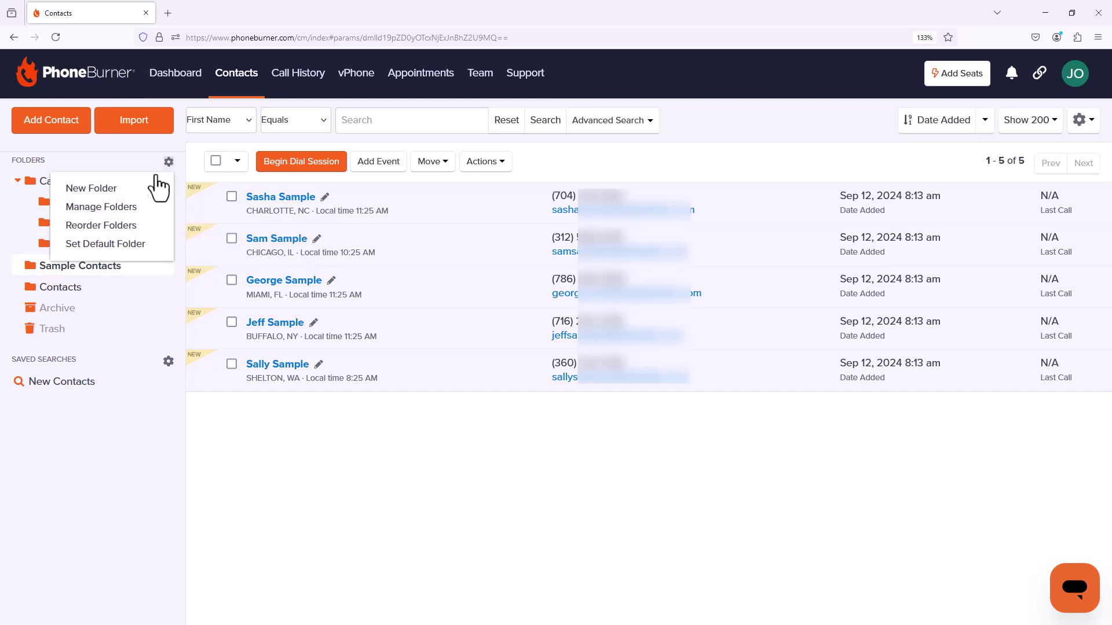
pyautogui.click(124, 208)
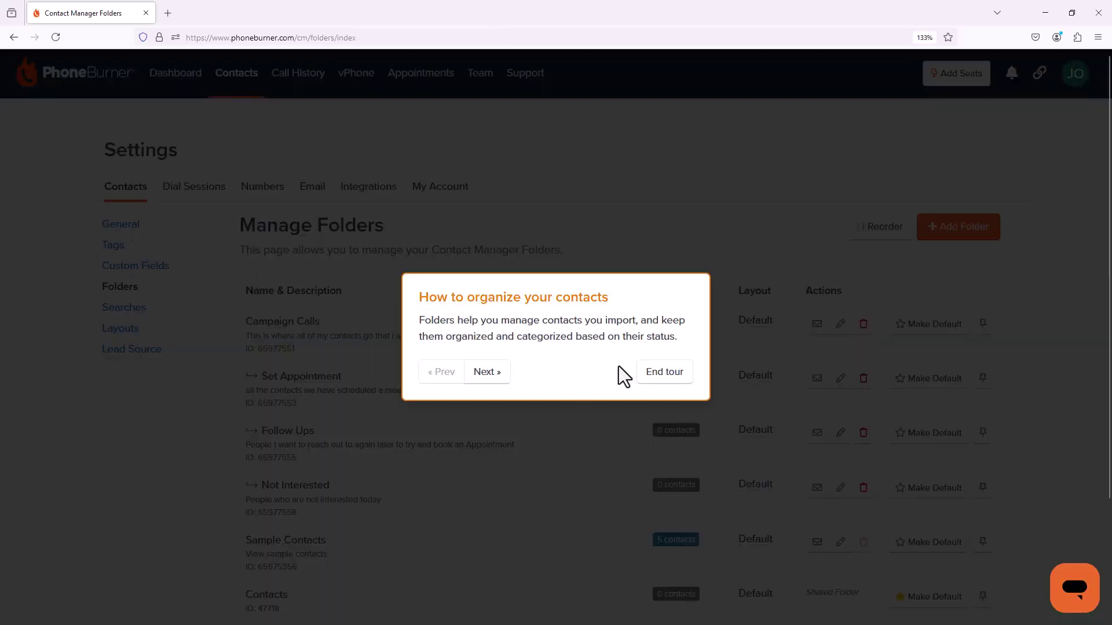
pyautogui.click(655, 381)
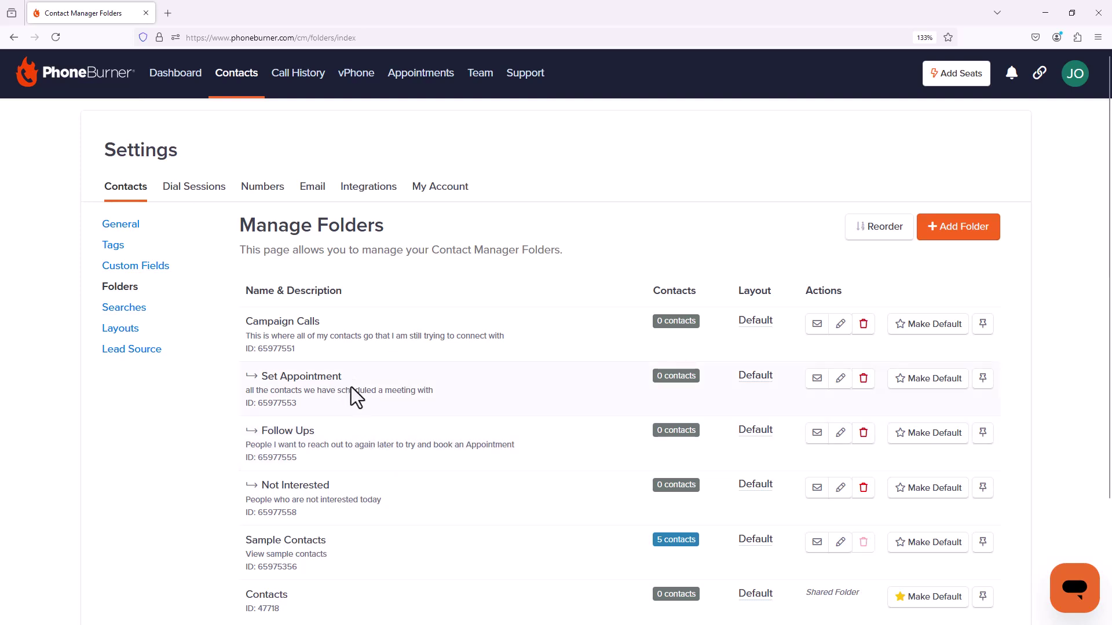
# Rename Set Appointment to Appointments, save the change, and go back to Contacts
pyautogui.click(836, 386)
pyautogui.tripleClick(442, 219)
pyautogui.write('Appoi')
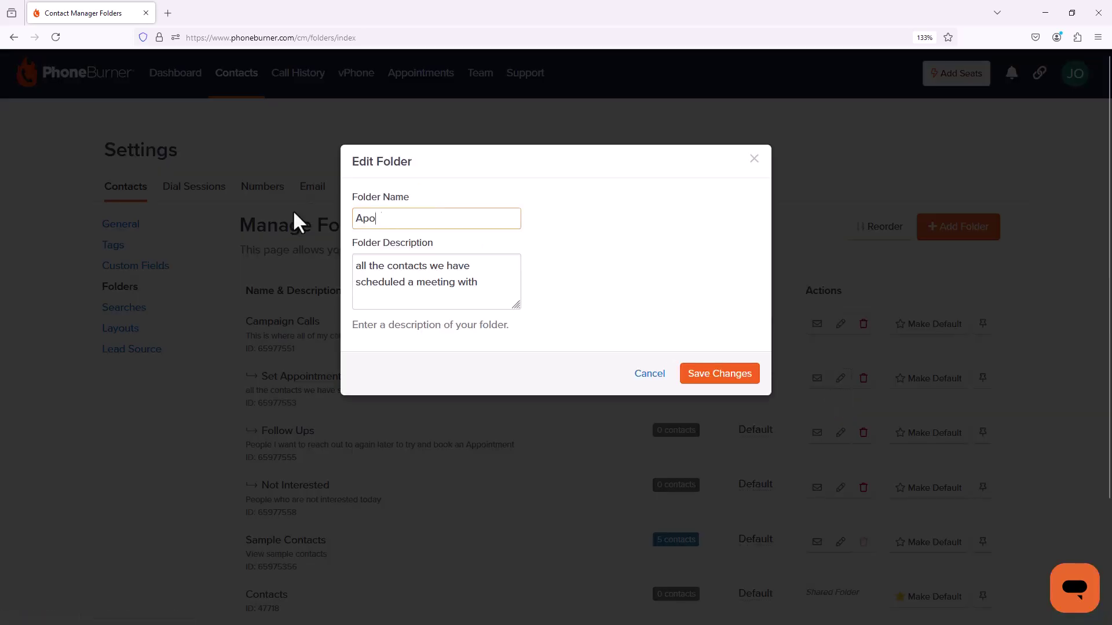
pyautogui.write('ntments')
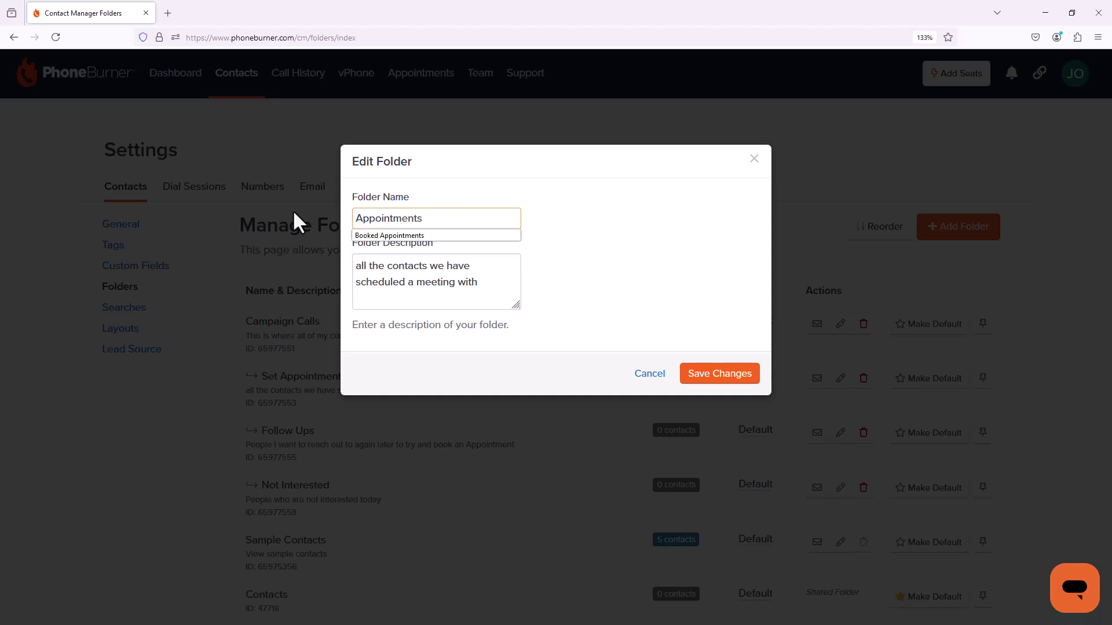
pyautogui.click(512, 179)
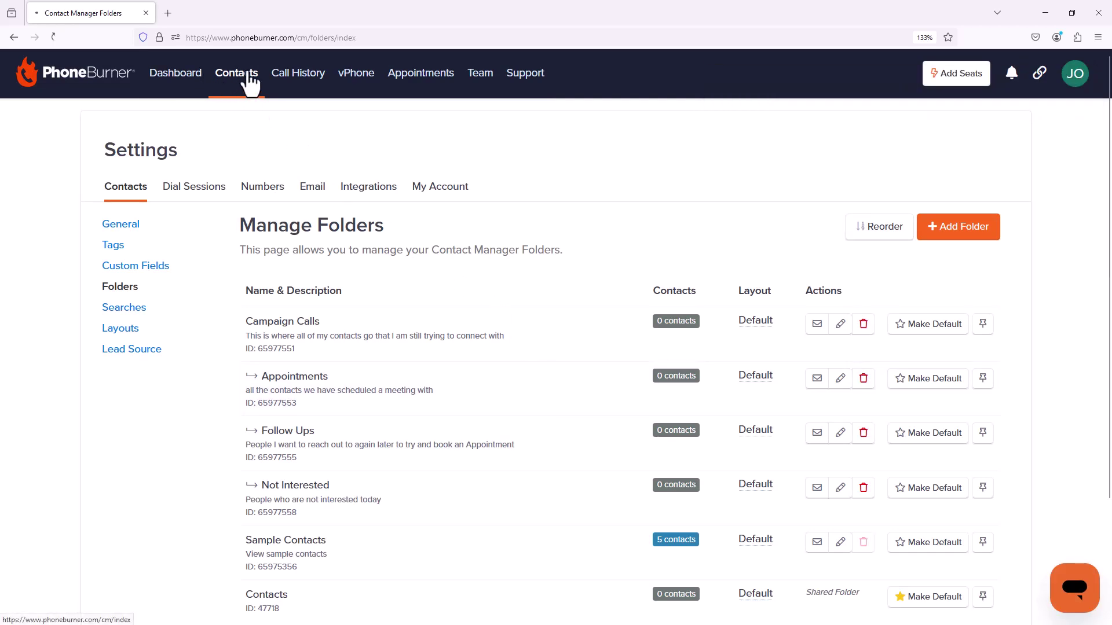
pyautogui.click(245, 78)
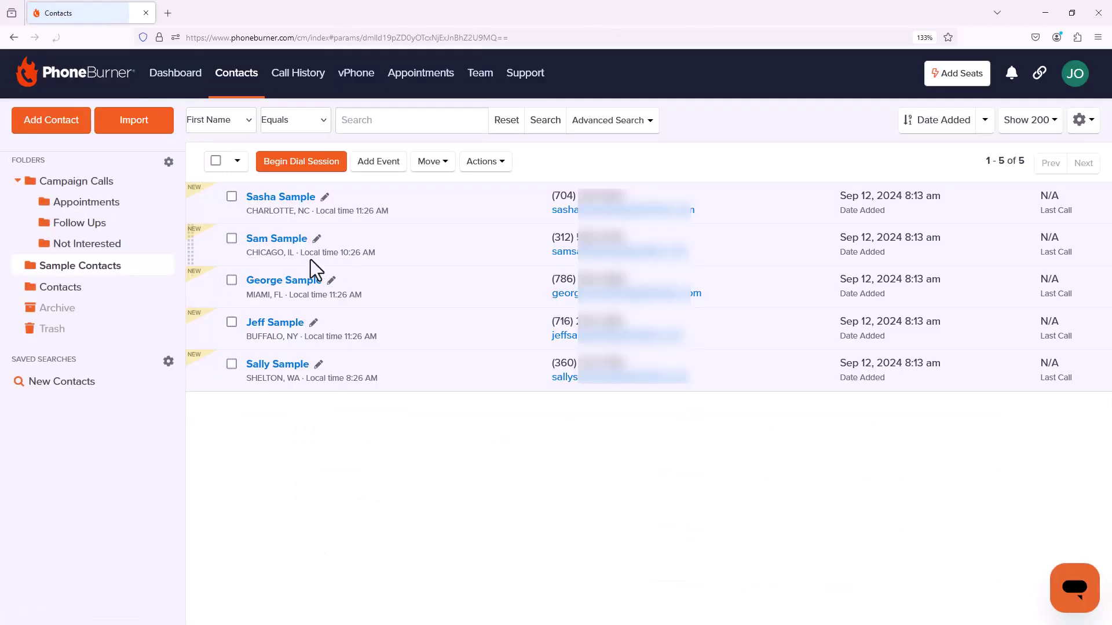